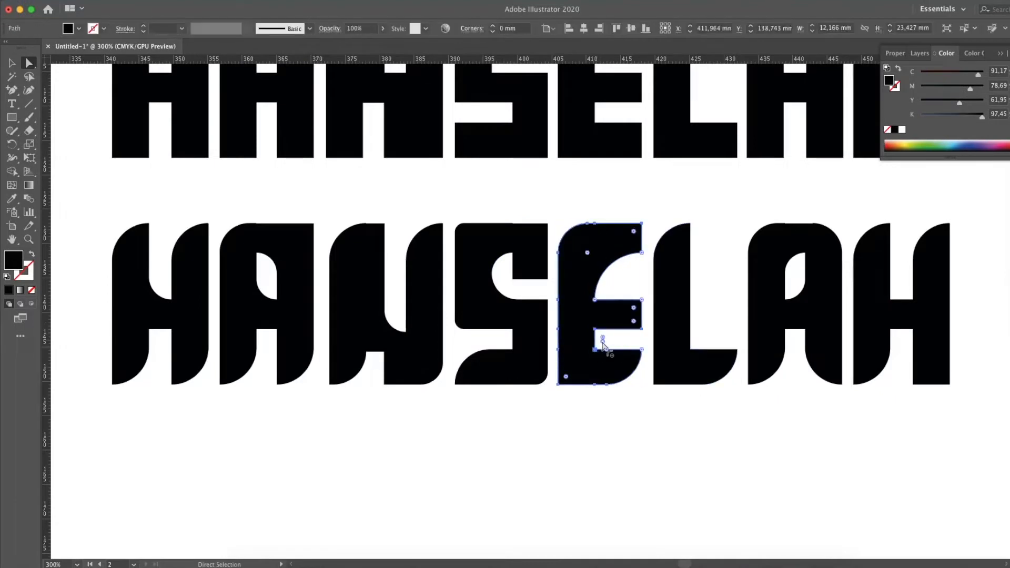
- Round the inner corners of the S, E, L and second A in the lower HANSELAH wordmark
{"action": "key", "text": "super+minus"}
{"action": "left_click", "coordinate": [563, 358]}
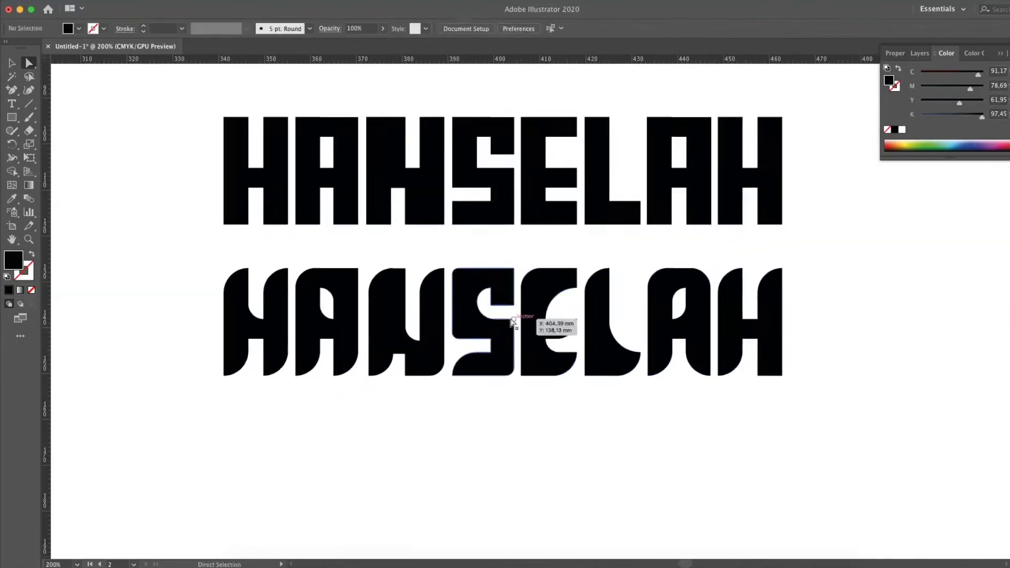
{"action": "scroll", "coordinate": [608, 293], "scroll_direction": "left", "scroll_amount": 2}
{"action": "left_click_drag", "start_coordinate": [555, 293], "coordinate": [632, 332]}
{"action": "left_click", "coordinate": [675, 336]}
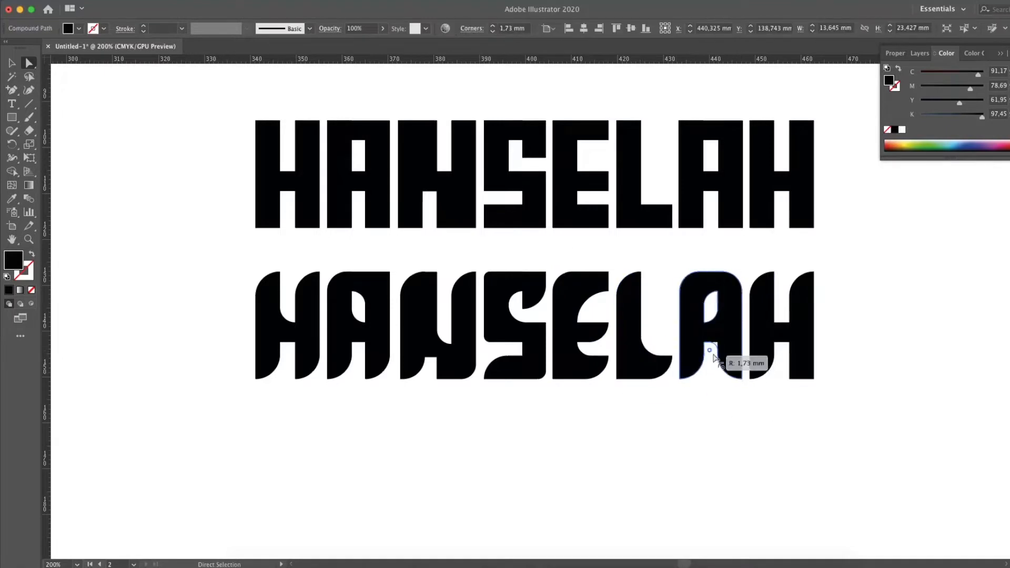
{"action": "key", "text": "super+equal"}
{"action": "left_click", "coordinate": [746, 234], "text": "super"}
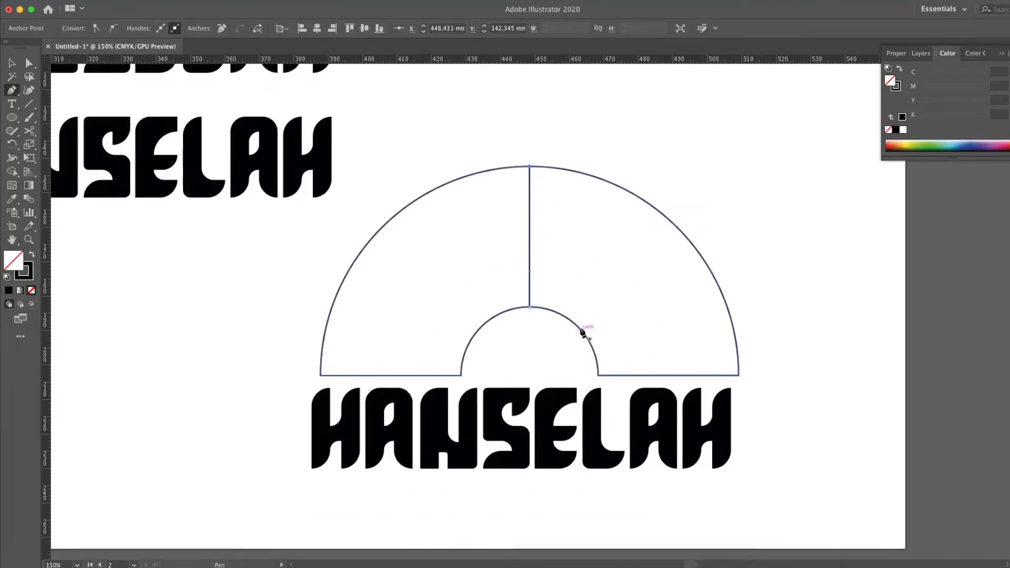
- Draw diagonal divider lines from the inner arc to the outer arc of the semicircular ring above the wordmark
{"action": "left_click_drag", "start_coordinate": [578, 325], "coordinate": [676, 227]}
{"action": "left_click_drag", "start_coordinate": [333, 322], "coordinate": [429, 225]}
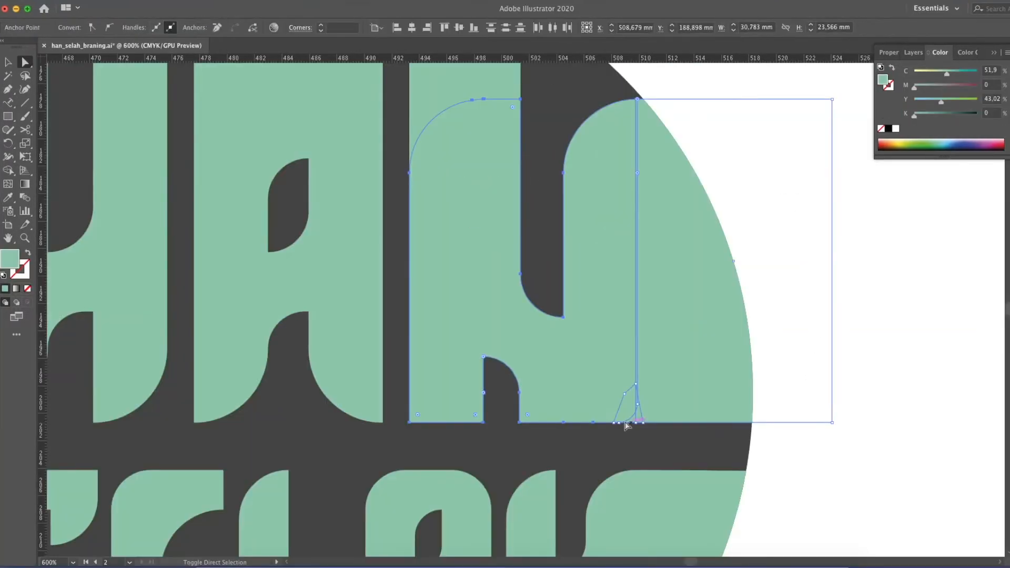
- Select the circular HAN SELAH logo's letters together with the rectangles that extend them to the circle's edge
{"action": "left_click_drag", "start_coordinate": [441, 372], "coordinate": [586, 372]}
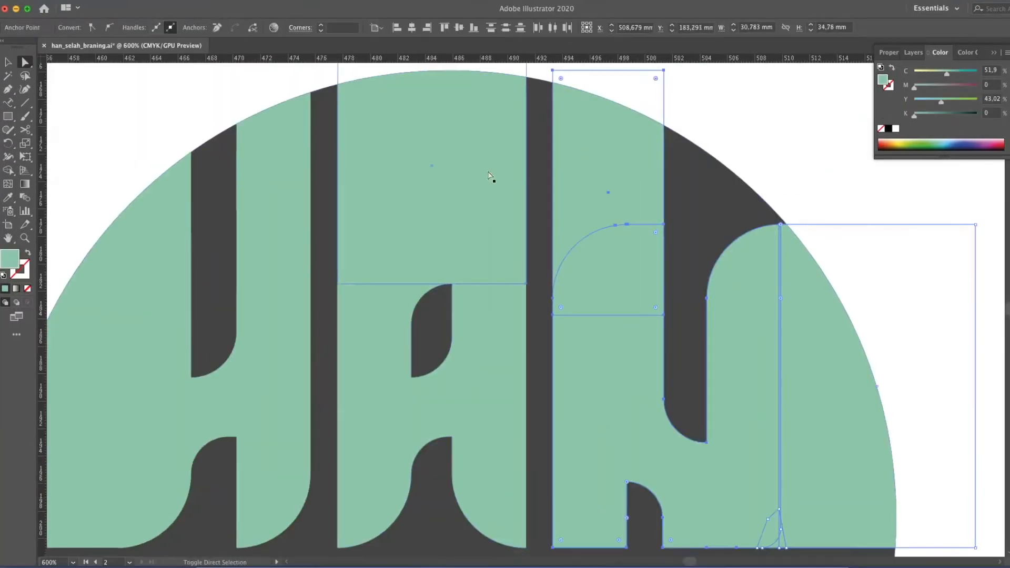
{"action": "left_click_drag", "start_coordinate": [518, 329], "coordinate": [523, 291]}
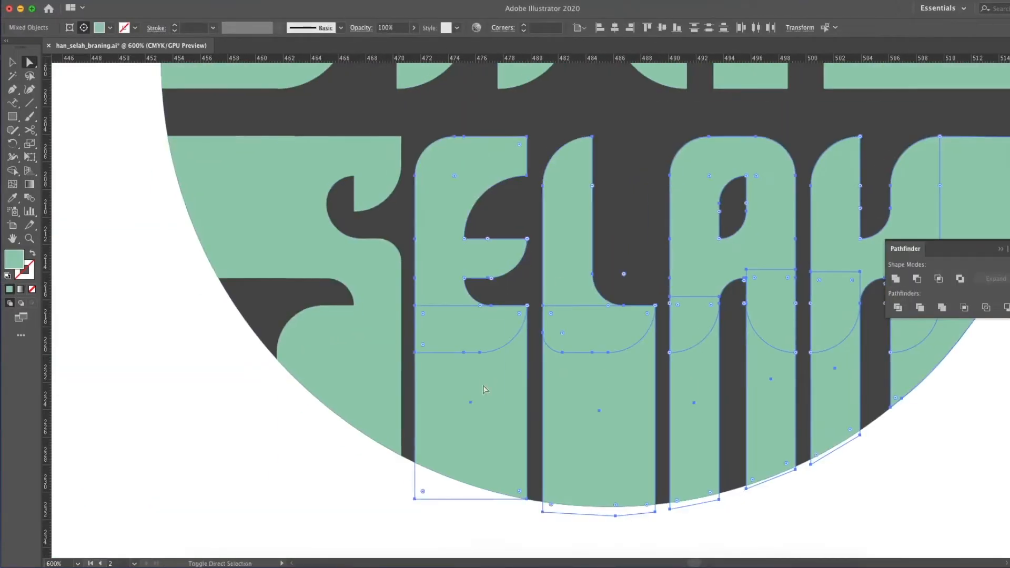
{"action": "key", "text": "super+minus"}
{"action": "key", "text": "super+minus"}
{"action": "key", "text": "super+minus"}
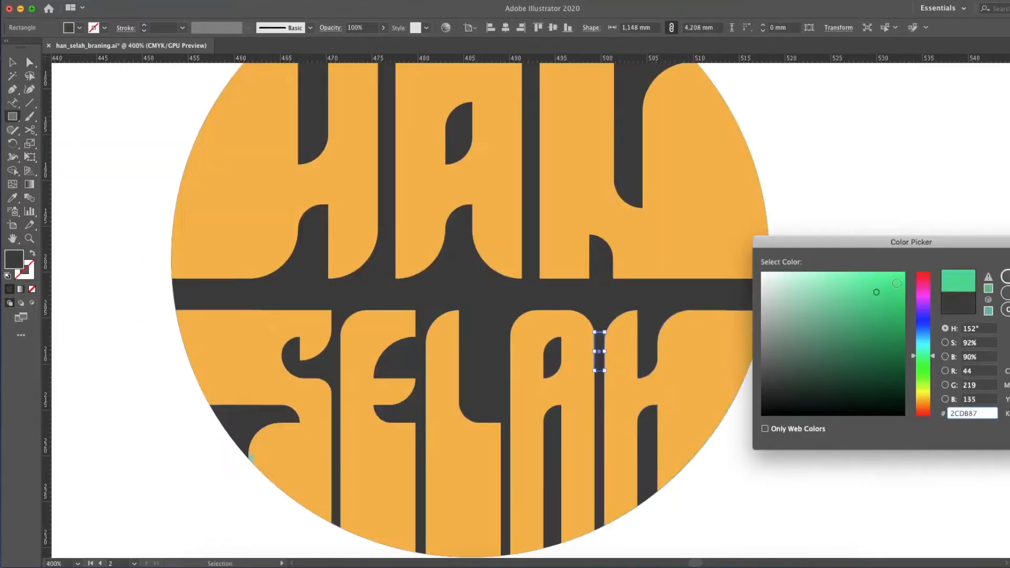
- Copy the green spacer rectangle into the gaps between the SELAH letters and beside the A of HAN
{"action": "left_click_drag", "start_coordinate": [600, 366], "coordinate": [506, 451]}
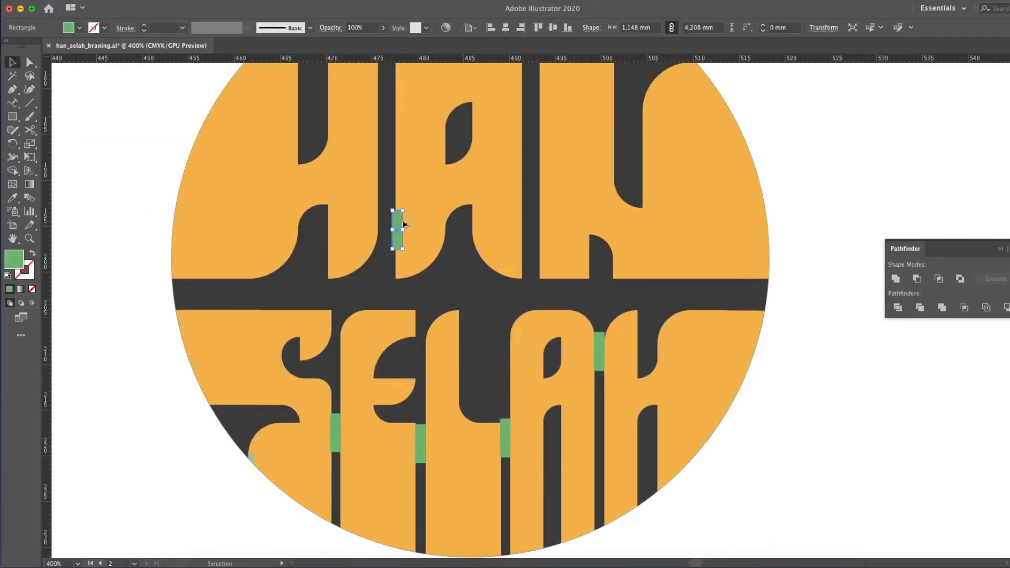
{"action": "left_click_drag", "start_coordinate": [383, 209], "coordinate": [541, 198]}
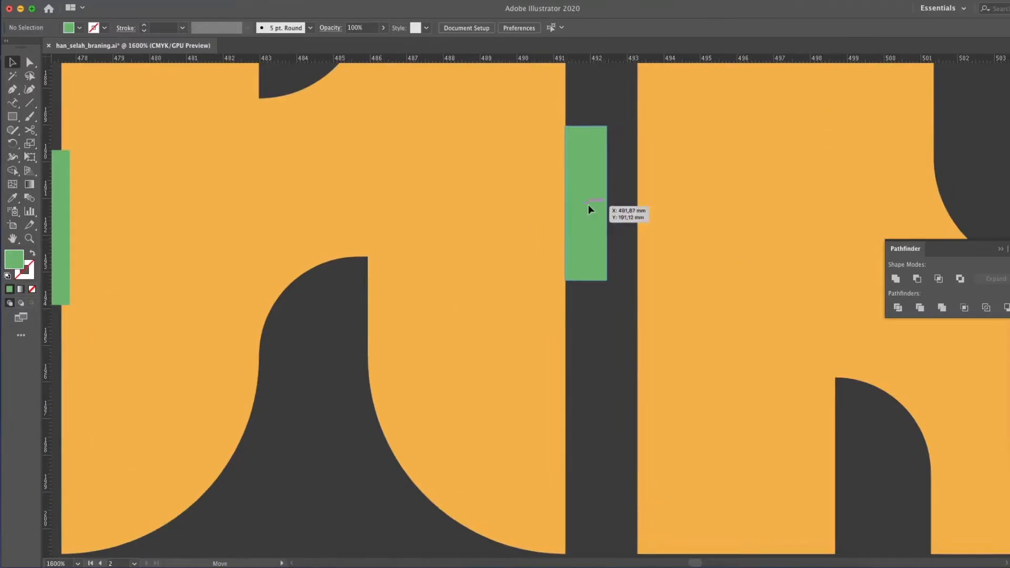
{"action": "key", "text": "super+minus"}
{"action": "key", "text": "super+minus"}
{"action": "key", "text": "super+minus"}
{"action": "key", "text": "super+minus"}
- Release the clipping mask that trims the HAN letters to the circle
{"action": "right_click", "coordinate": [413, 257]}
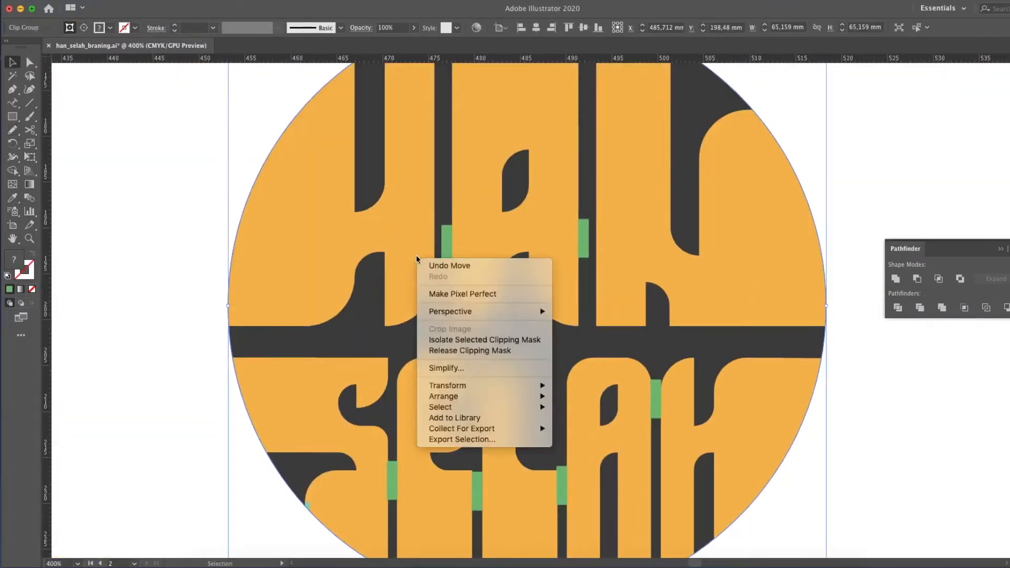
{"action": "left_click", "coordinate": [476, 346]}
{"action": "left_click", "coordinate": [858, 217]}
- Move the H and N of HAN so that their gaps to the A match the green spacer's width
{"action": "key", "text": "Left"}
{"action": "scroll", "coordinate": [906, 164], "scroll_direction": "up", "scroll_amount": 10}
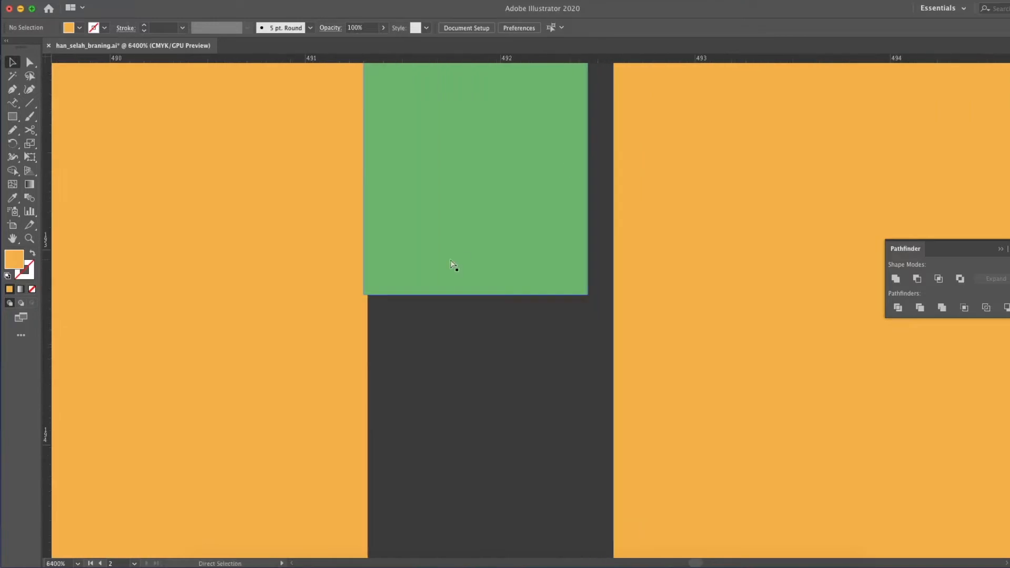
{"action": "scroll", "coordinate": [671, 258], "scroll_direction": "left", "scroll_amount": 15}
{"action": "left_click", "coordinate": [436, 264]}
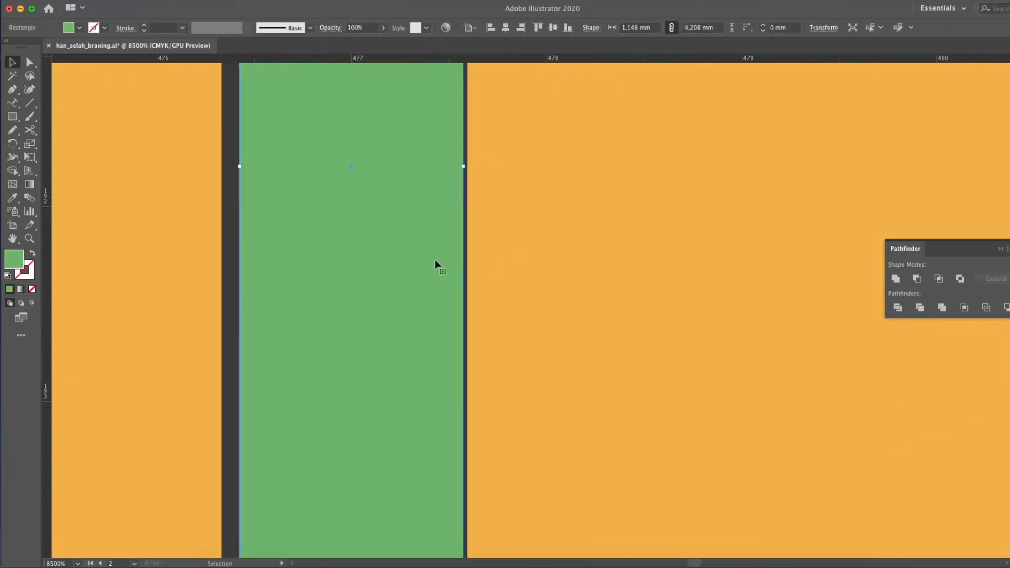
{"action": "left_click_drag", "start_coordinate": [186, 229], "coordinate": [219, 221]}
{"action": "key", "text": "super+0"}
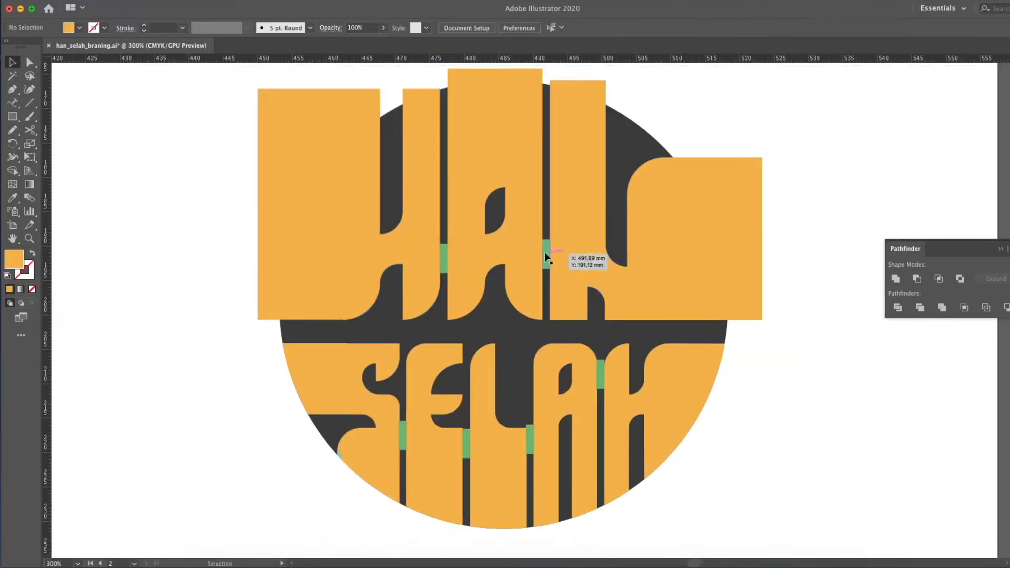
{"action": "left_click", "coordinate": [445, 263]}
- Delete the small leftover green piece at the lower outer edge of the S
{"action": "key", "text": "a"}
{"action": "left_click", "coordinate": [341, 452]}
{"action": "scroll", "coordinate": [347, 450], "scroll_direction": "up", "scroll_amount": 6}
{"action": "key", "text": "Delete"}
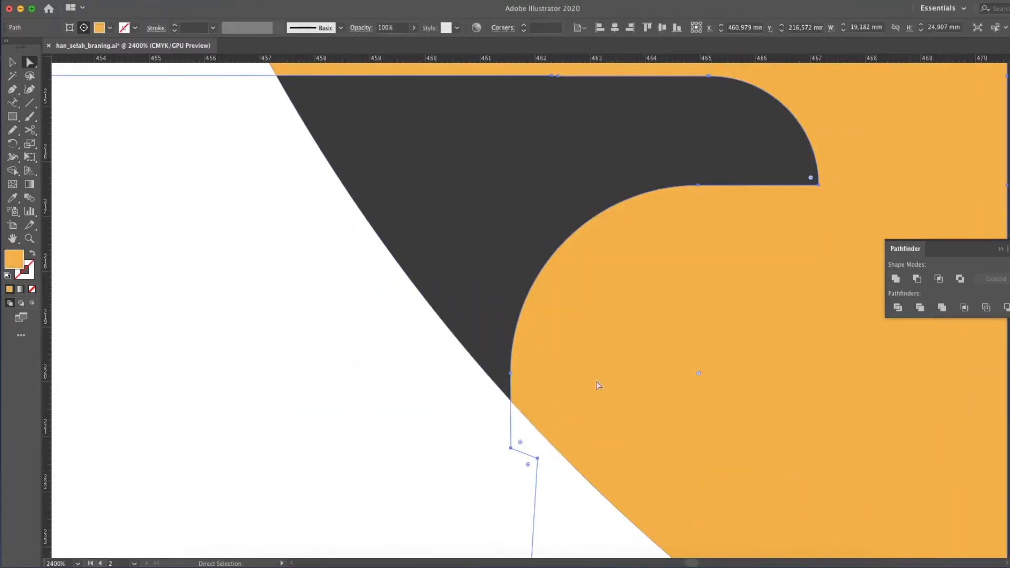
{"action": "key", "text": "super+0"}
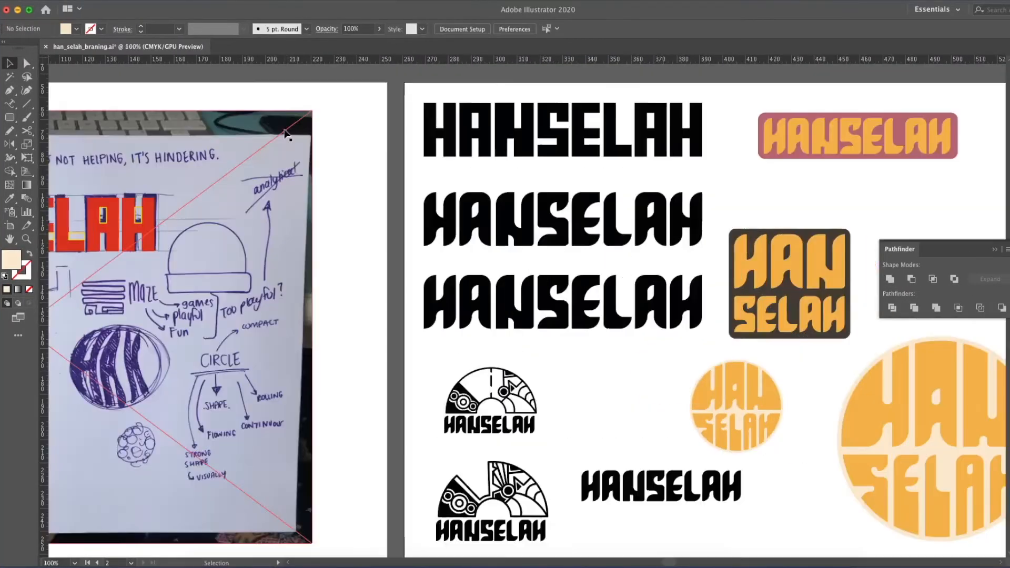
- Examine the hand-drawn sketch photo and the logo variations across the artboards
{"action": "left_click_drag", "start_coordinate": [524, 199], "coordinate": [672, 200]}
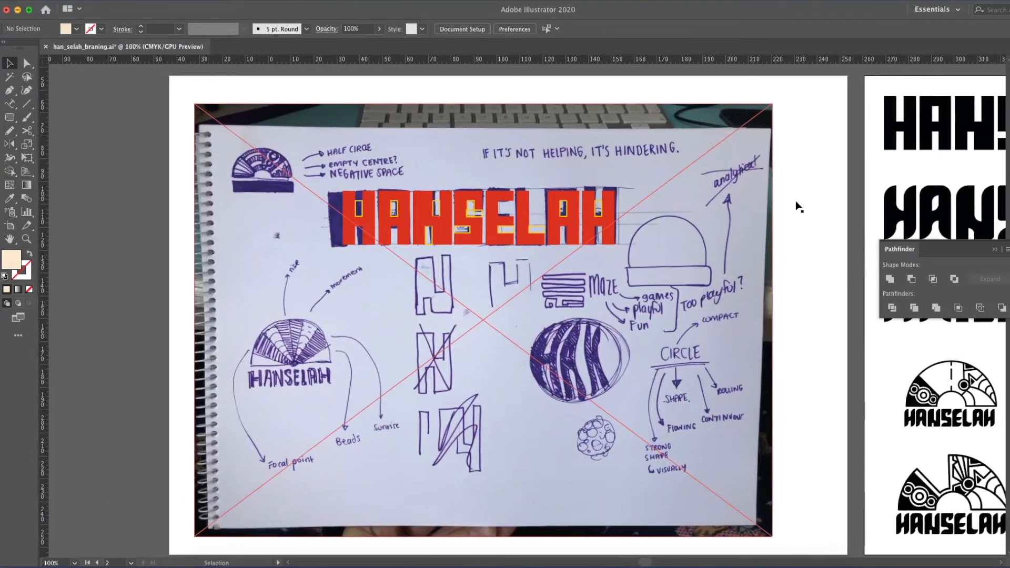
{"action": "left_click_drag", "start_coordinate": [832, 219], "coordinate": [782, 219]}
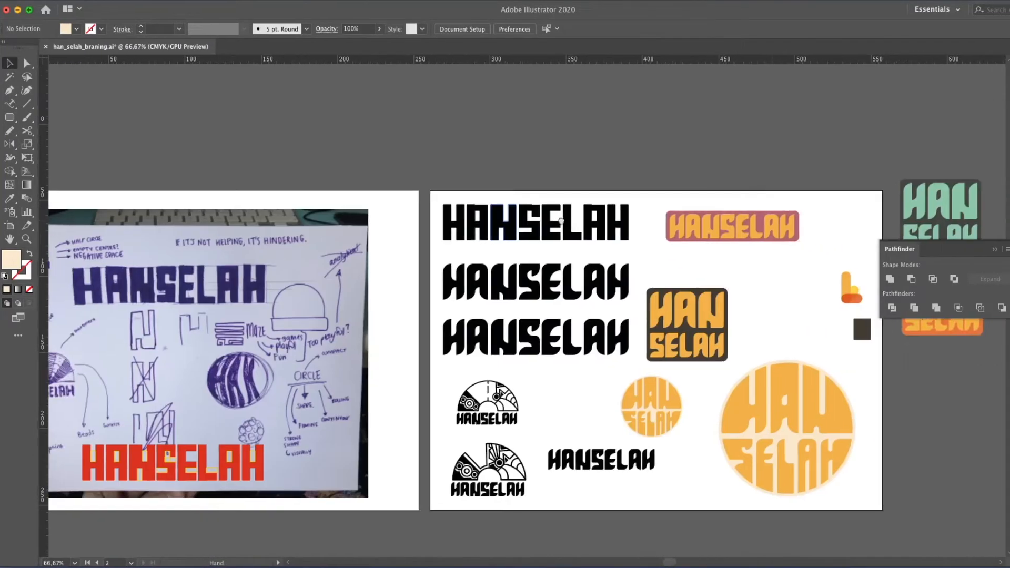
{"action": "left_click_drag", "start_coordinate": [574, 223], "coordinate": [408, 200]}
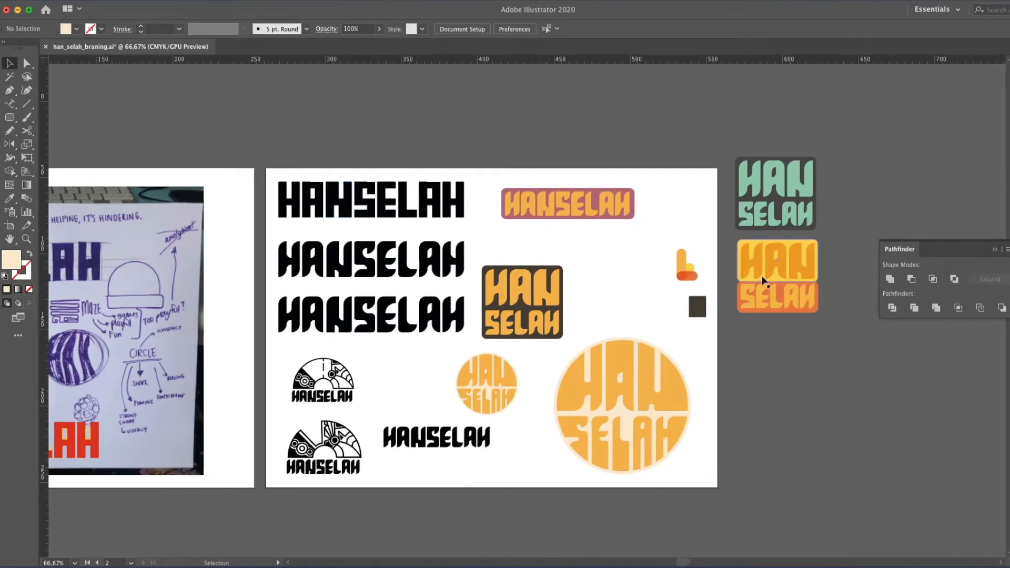
{"action": "key", "text": "super+1"}
{"action": "left_click_drag", "start_coordinate": [851, 364], "coordinate": [852, 351]}
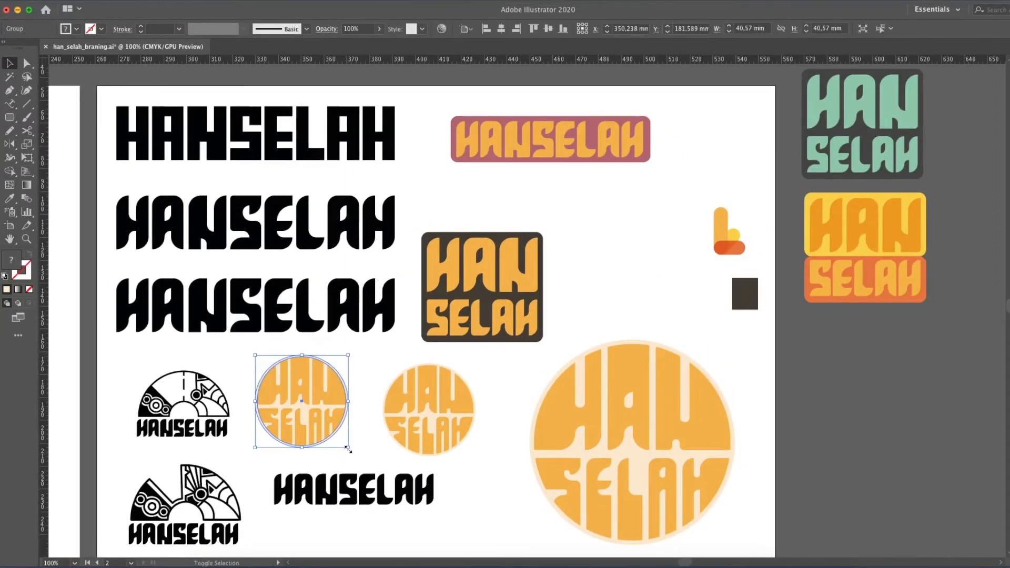
- Arrange the copies of the small circular logo beside each other and select the large circular logo
{"action": "left_click_drag", "start_coordinate": [316, 403], "coordinate": [292, 400]}
{"action": "left_click", "coordinate": [371, 398]}
{"action": "left_click_drag", "start_coordinate": [396, 402], "coordinate": [395, 402]}
{"action": "left_click", "coordinate": [638, 433]}
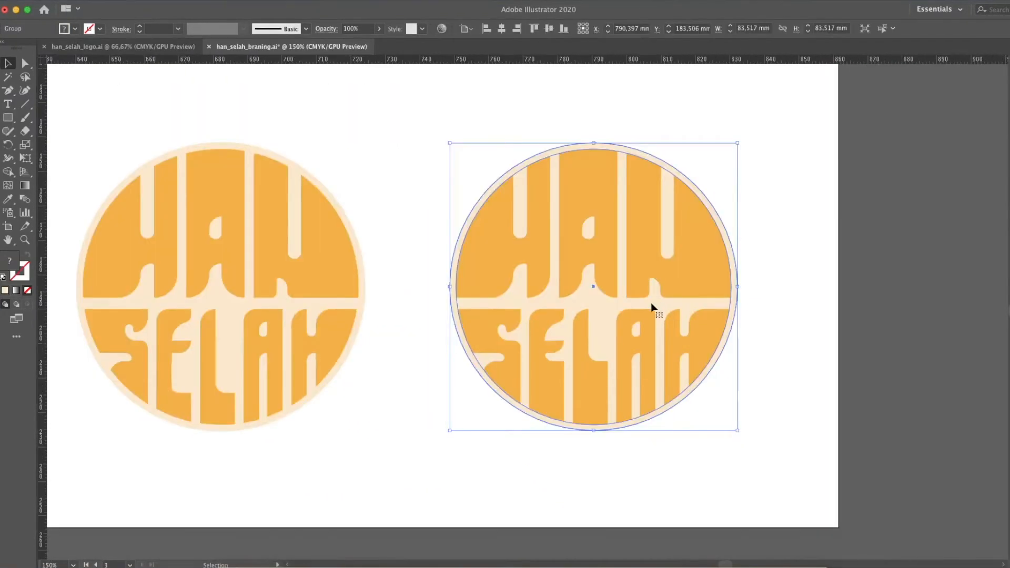
{"action": "left_click_drag", "start_coordinate": [651, 308], "coordinate": [559, 306]}
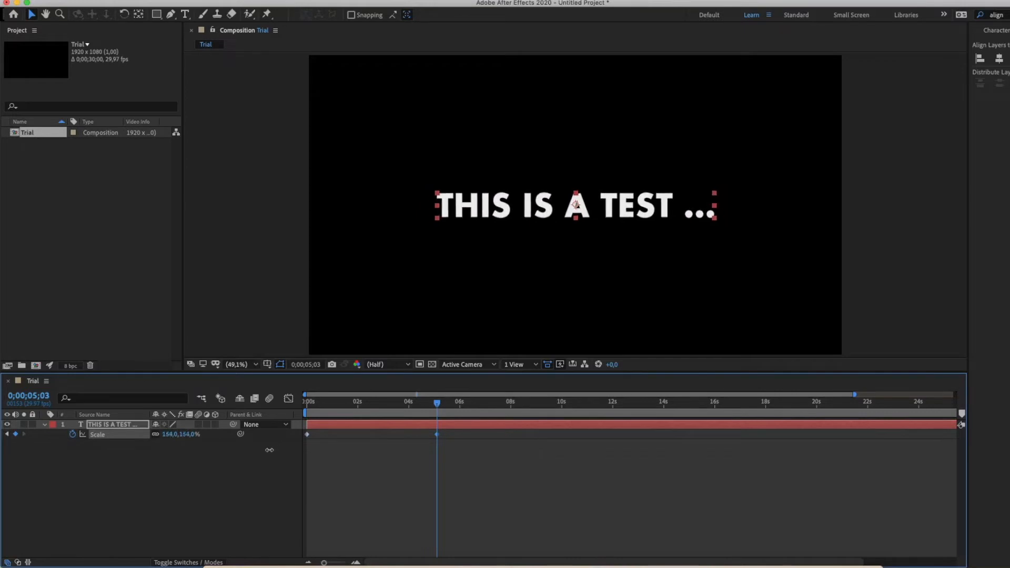
- Switch to After Effects and scrub through the scale animation of the test title
{"action": "key", "text": "Home"}
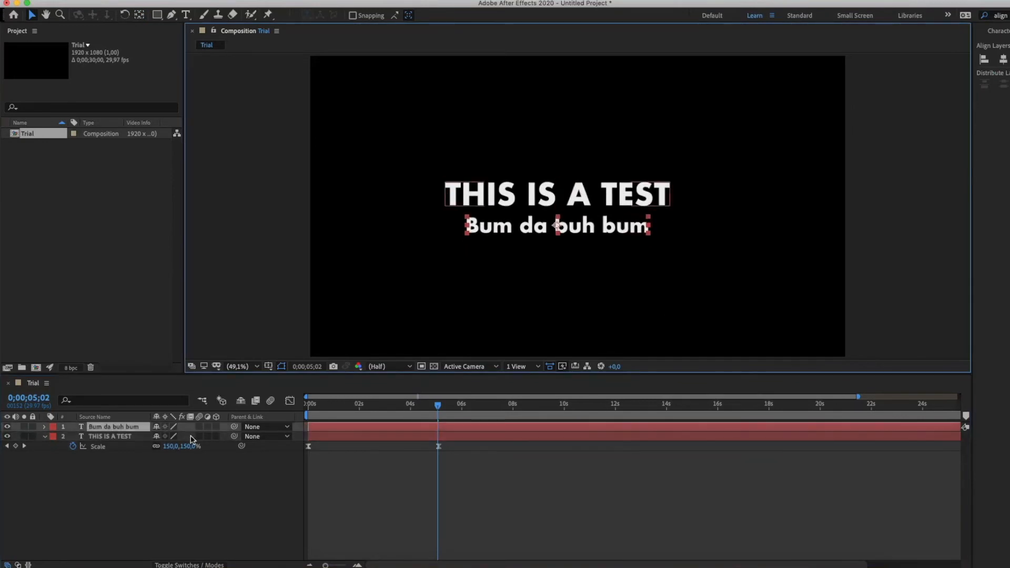
{"action": "left_click_drag", "start_coordinate": [438, 433], "coordinate": [552, 433]}
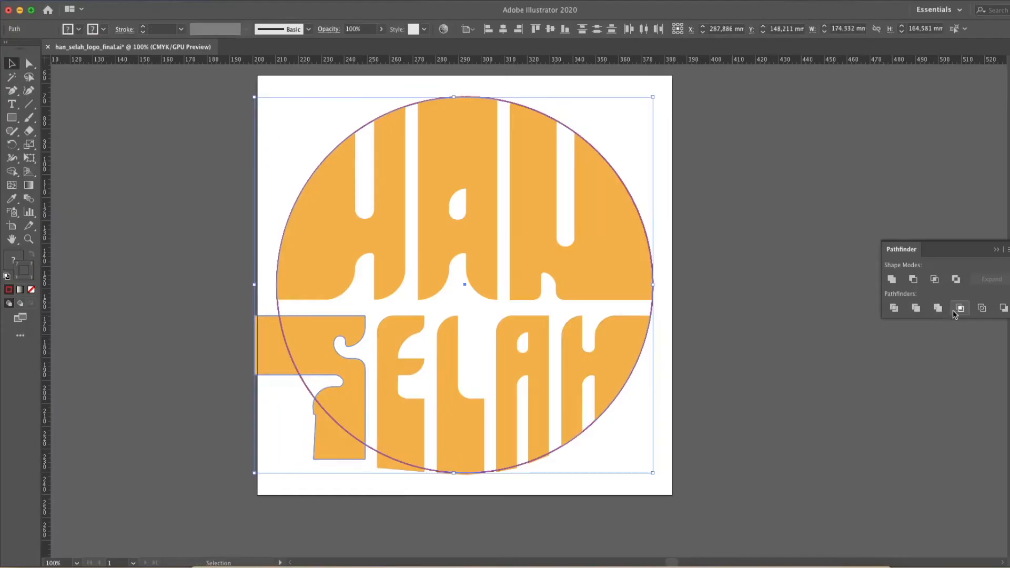
- Switch to Illustrator and crop the overhanging S and the following SELAH letters to the circle with Pathfinder Crop
{"action": "key", "text": "Delete"}
{"action": "right_click", "coordinate": [268, 329]}
{"action": "left_click", "coordinate": [245, 380]}
{"action": "left_click", "coordinate": [960, 309]}
{"action": "right_click", "coordinate": [388, 374]}
{"action": "left_click", "coordinate": [417, 467]}
{"action": "left_click", "coordinate": [468, 460]}
{"action": "left_click", "coordinate": [427, 453]}
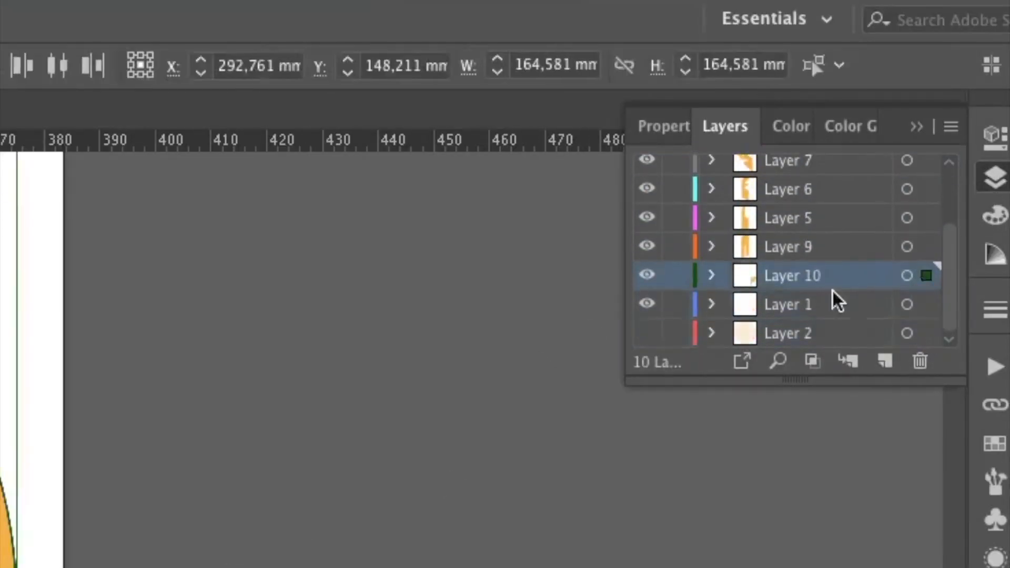
- Rename the logo's layers after the letter each one holds, using names such as A, n, s, e, l and a
{"action": "scroll", "coordinate": [826, 297], "scroll_direction": "up", "scroll_amount": 3}
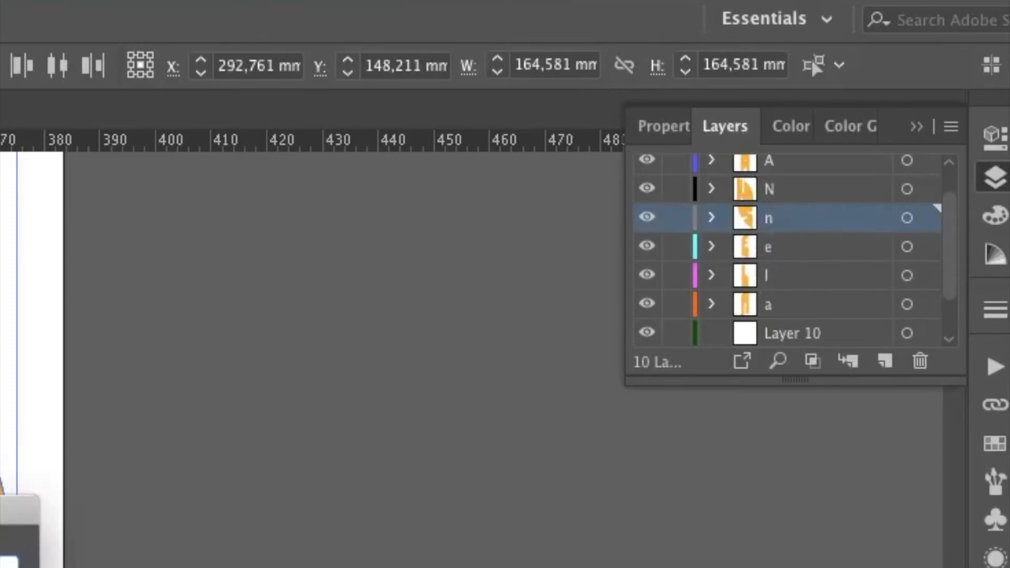
{"action": "double_click", "coordinate": [778, 168]}
{"action": "scroll", "coordinate": [803, 255], "scroll_direction": "down", "scroll_amount": 1}
{"action": "left_click", "coordinate": [804, 255]}
{"action": "scroll", "coordinate": [805, 309], "scroll_direction": "down", "scroll_amount": 2}
{"action": "left_click", "coordinate": [805, 305]}
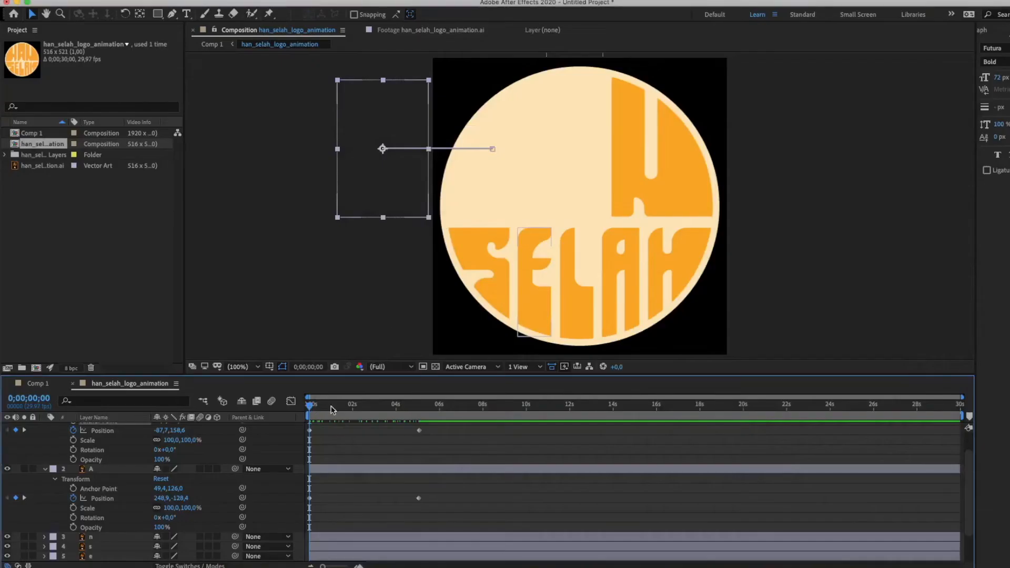
- Switch to After Effects and keyframe the n layer's Position to slide in horizontally from outside the circle between 0 and about 5 seconds
{"action": "left_click", "coordinate": [91, 537]}
{"action": "scroll", "coordinate": [69, 495], "scroll_direction": "down", "scroll_amount": 3}
{"action": "left_click", "coordinate": [45, 488]}
{"action": "left_click", "coordinate": [55, 497]}
{"action": "left_click", "coordinate": [73, 479]}
{"action": "left_click_drag", "start_coordinate": [418, 406], "coordinate": [310, 407]}
{"action": "left_click_drag", "start_coordinate": [708, 192], "coordinate": [842, 192]}
{"action": "left_click_drag", "start_coordinate": [309, 406], "coordinate": [419, 408]}
- Apply Easy Ease to the Position keyframes of the A and n layers
{"action": "scroll", "coordinate": [419, 526], "scroll_direction": "up", "scroll_amount": 3}
{"action": "right_click", "coordinate": [419, 537]}
{"action": "left_click", "coordinate": [580, 504]}
{"action": "right_click", "coordinate": [309, 487]}
{"action": "left_click", "coordinate": [478, 495]}
{"action": "scroll", "coordinate": [421, 495], "scroll_direction": "up", "scroll_amount": 2}
{"action": "right_click", "coordinate": [310, 456]}
{"action": "left_click", "coordinate": [472, 504]}
{"action": "scroll", "coordinate": [421, 474], "scroll_direction": "down", "scroll_amount": 2}
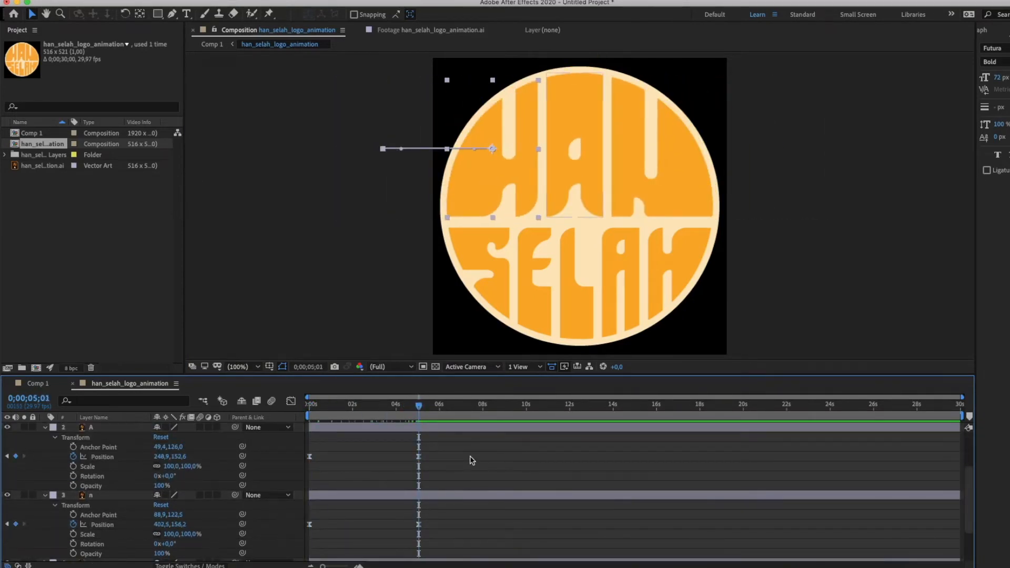
- Move the end Position keyframes of the H, A and n layers together to about 10 seconds
{"action": "left_click", "coordinate": [418, 457]}
{"action": "scroll", "coordinate": [419, 448], "scroll_direction": "up", "scroll_amount": 3}
{"action": "left_click", "coordinate": [419, 438], "text": "shift"}
{"action": "scroll", "coordinate": [419, 448], "scroll_direction": "down", "scroll_amount": 3}
{"action": "left_click", "coordinate": [419, 524], "text": "shift"}
{"action": "left_click_drag", "start_coordinate": [419, 457], "coordinate": [526, 468]}
{"action": "left_click_drag", "start_coordinate": [527, 406], "coordinate": [308, 415]}
- Start Opacity keyframing on the s layer and lower its Opacity to 0%
{"action": "scroll", "coordinate": [158, 526], "scroll_direction": "down", "scroll_amount": 5}
{"action": "left_click", "coordinate": [45, 556]}
{"action": "scroll", "coordinate": [65, 550], "scroll_direction": "down", "scroll_amount": 1}
{"action": "left_click", "coordinate": [55, 556]}
{"action": "scroll", "coordinate": [93, 542], "scroll_direction": "down", "scroll_amount": 5}
{"action": "left_click", "coordinate": [73, 556]}
{"action": "left_click_drag", "start_coordinate": [157, 557], "coordinate": [121, 558]}
- Retime the s layer's Opacity keyframes and scrub the timeline to check the fade
{"action": "left_click_drag", "start_coordinate": [316, 406], "coordinate": [509, 408]}
{"action": "key", "text": "Home"}
{"action": "left_click_drag", "start_coordinate": [523, 556], "coordinate": [643, 556]}
{"action": "left_click_drag", "start_coordinate": [310, 406], "coordinate": [308, 437]}
{"action": "left_click_drag", "start_coordinate": [743, 556], "coordinate": [349, 550]}
{"action": "left_click_drag", "start_coordinate": [310, 406], "coordinate": [325, 413]}
{"action": "left_click_drag", "start_coordinate": [348, 556], "coordinate": [459, 556]}
{"action": "left_click_drag", "start_coordinate": [325, 406], "coordinate": [513, 418]}
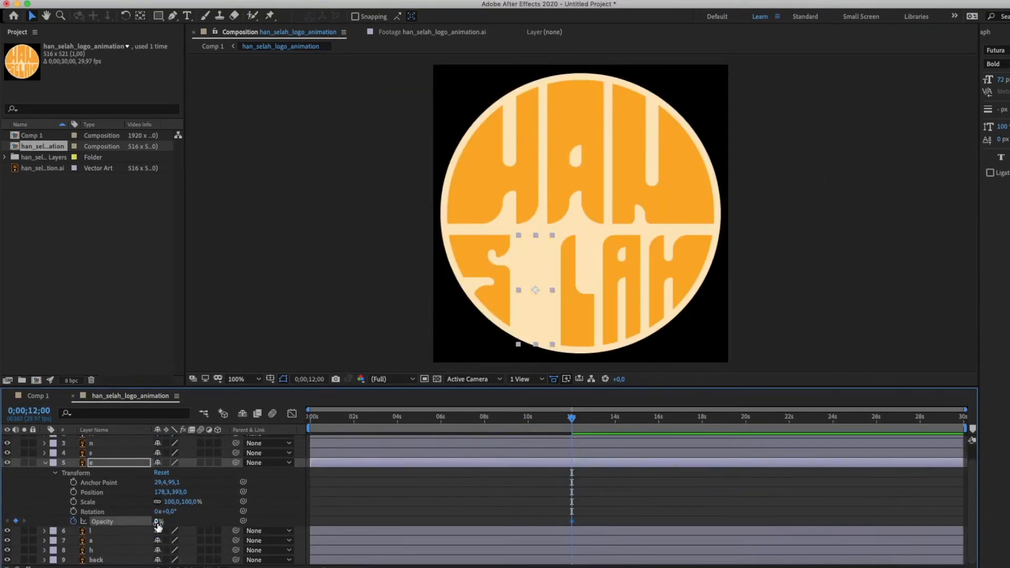
- Raise the e layer's Opacity at 12 seconds
{"action": "left_click_drag", "start_coordinate": [158, 522], "coordinate": [212, 522]}
{"action": "mouse_move", "coordinate": [572, 418]}
{"action": "left_mouse_down"}
{"action": "mouse_move", "coordinate": [310, 419]}
{"action": "mouse_move", "coordinate": [572, 419]}
{"action": "left_mouse_up"}
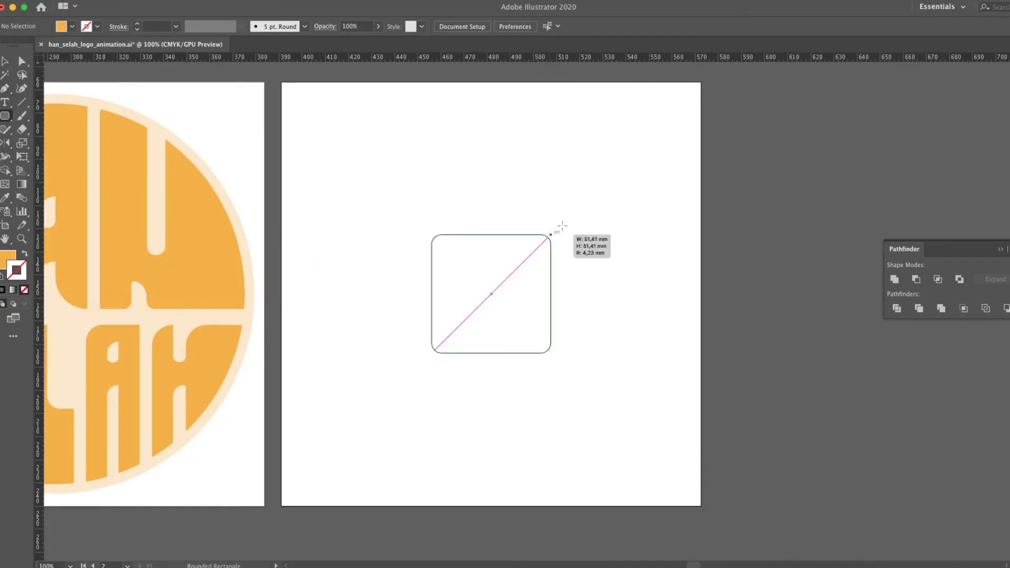
- Switch to Illustrator and draw a centred rounded square about 145 mm wide on the empty artboard, with a 17 pt orange stroke and no fill
{"action": "left_click_drag", "start_coordinate": [552, 225], "coordinate": [659, 125]}
{"action": "key", "text": "shift+x"}
{"action": "key", "text": "v"}
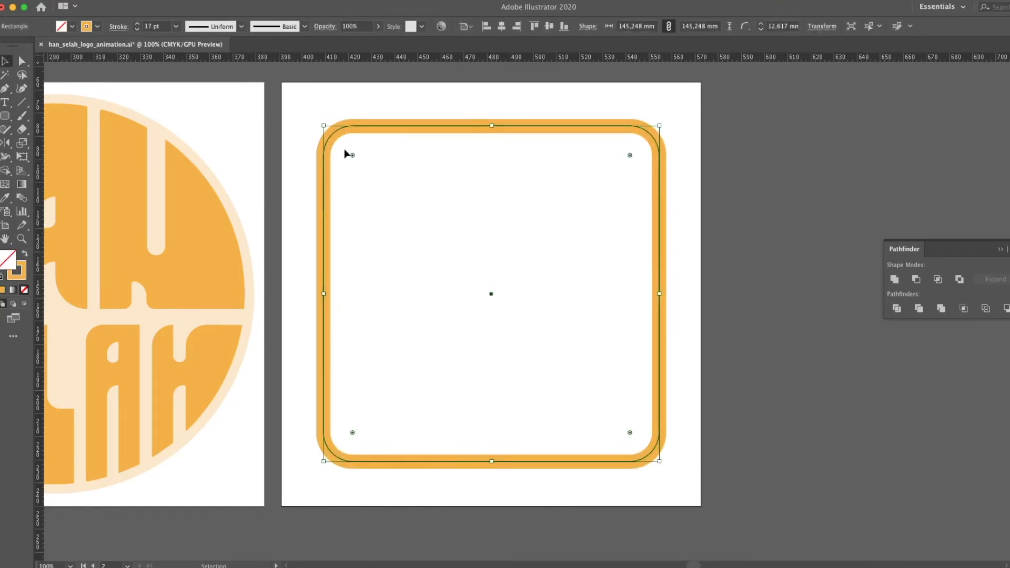
{"action": "left_click", "coordinate": [769, 232]}
- Draw a circle about 91 mm wide overall, centred in the rounded square, and place it on Layer 11
{"action": "key", "text": "l"}
{"action": "left_click", "coordinate": [491, 293]}
{"action": "key", "text": "Escape"}
{"action": "mouse_move", "coordinate": [487, 294]}
{"action": "left_mouse_down"}
{"action": "mouse_move", "coordinate": [586, 295]}
{"action": "mouse_move", "coordinate": [579, 342]}
{"action": "left_mouse_up"}
{"action": "key", "text": "v"}
{"action": "left_click", "coordinate": [358, 237]}
{"action": "key", "text": "F7"}
{"action": "mouse_move", "coordinate": [1008, 201]}
{"action": "left_mouse_down"}
{"action": "mouse_move", "coordinate": [1009, 177]}
{"action": "mouse_move", "coordinate": [1009, 188]}
{"action": "left_mouse_up"}
- Expand the strokes of the circle and the rounded square into filled shapes
{"action": "left_click", "coordinate": [586, 307]}
{"action": "left_click", "coordinate": [660, 263], "text": "shift"}
{"action": "left_click", "coordinate": [120, 1]}
{"action": "left_click", "coordinate": [138, 114]}
{"action": "key", "text": "Return"}
{"action": "left_click", "coordinate": [579, 250]}
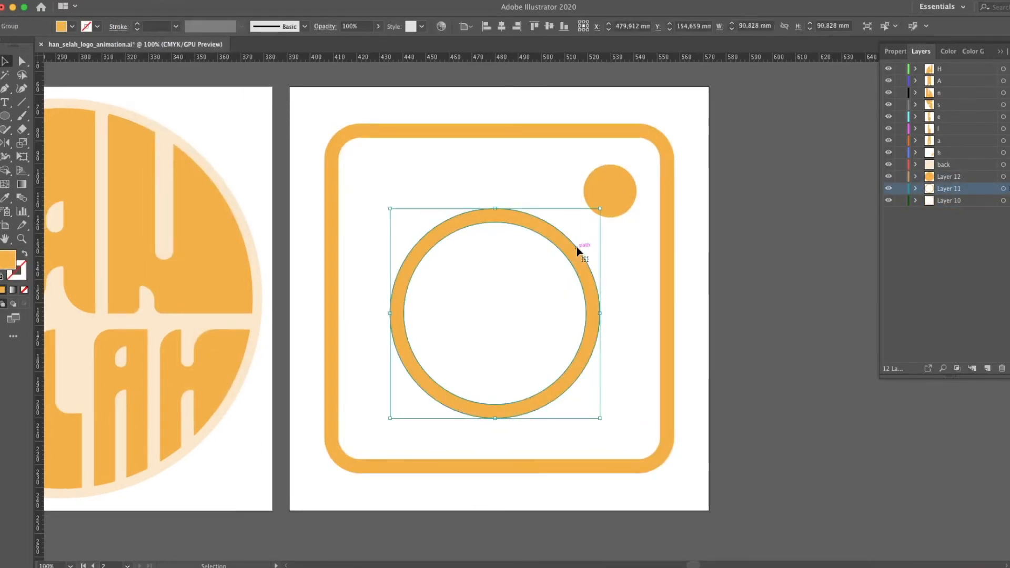
- Add a new empty artboard beside the camera icon's artboard
{"action": "key", "text": "shift+o"}
{"action": "key", "text": "super+minus"}
{"action": "scroll", "coordinate": [499, 299], "scroll_direction": "right", "scroll_amount": 5}
{"action": "left_click", "coordinate": [165, 26]}
{"action": "key", "text": "v"}
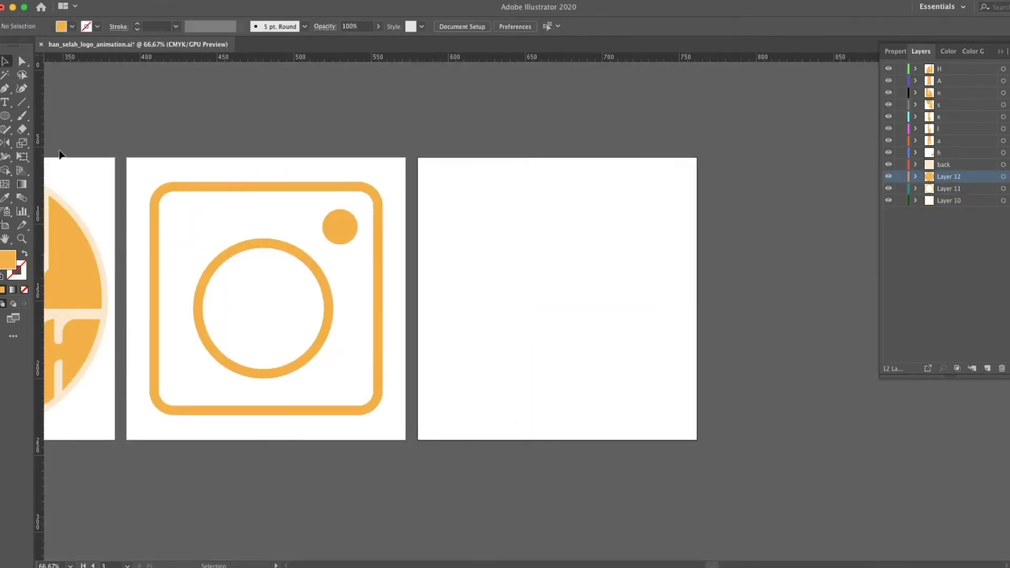
- Turn the camera icon's small solid dot into an unfilled ring with an orange stroke
{"action": "left_click", "coordinate": [339, 226]}
{"action": "key", "text": "shift+x"}
{"action": "key", "text": "i"}
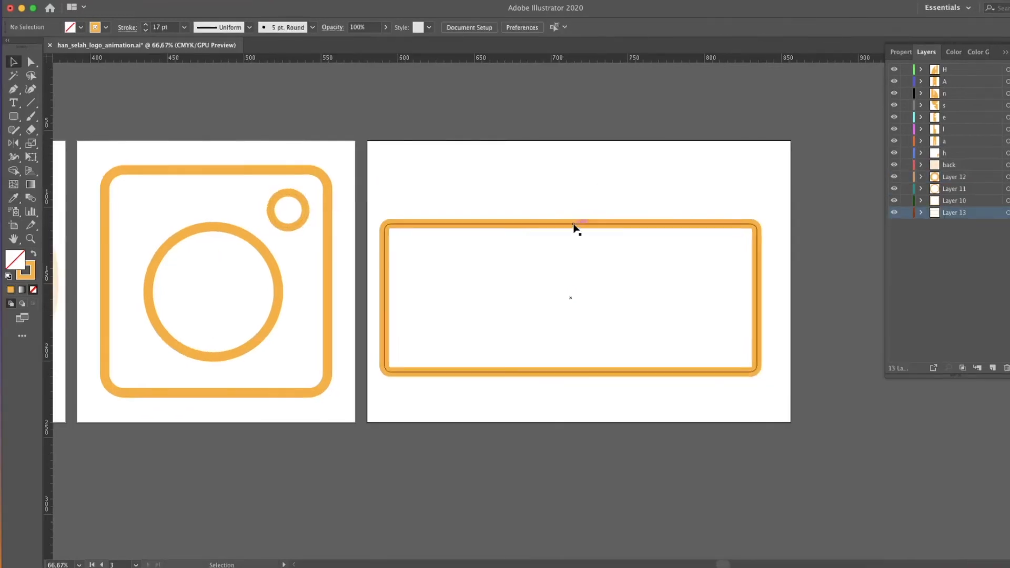
- Add the text SUBSCRIBE inside the wide rounded rectangle and select all of it
{"action": "left_click_drag", "start_coordinate": [389, 228], "coordinate": [716, 320]}
{"action": "type", "text": "SUBSCRIBE"}
{"action": "key", "text": "ctrl+a"}
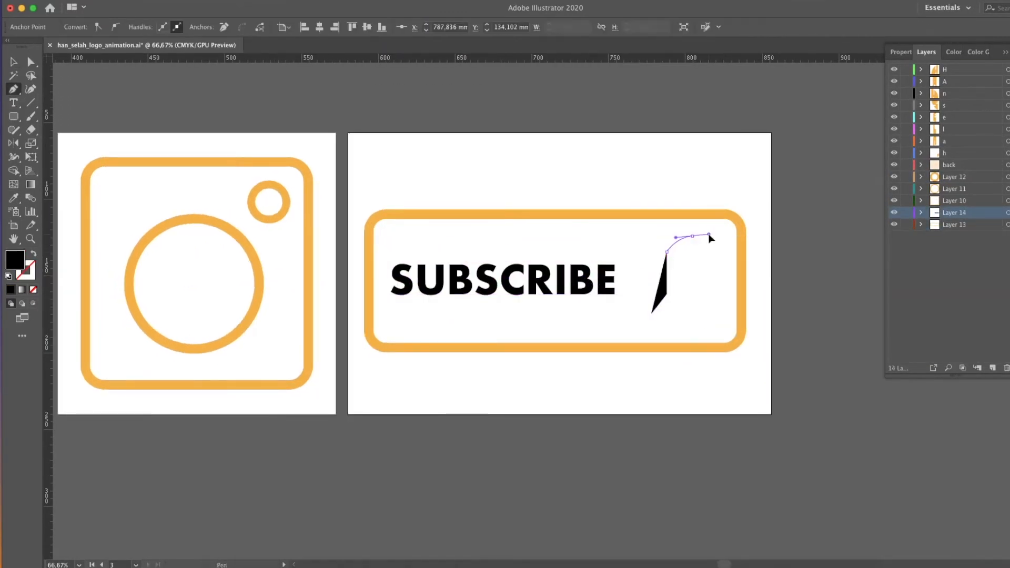
- Draw a bell outline beside the SUBSCRIBE text and add a circle about 16 mm wide centred on its base
{"action": "left_click", "coordinate": [693, 314]}
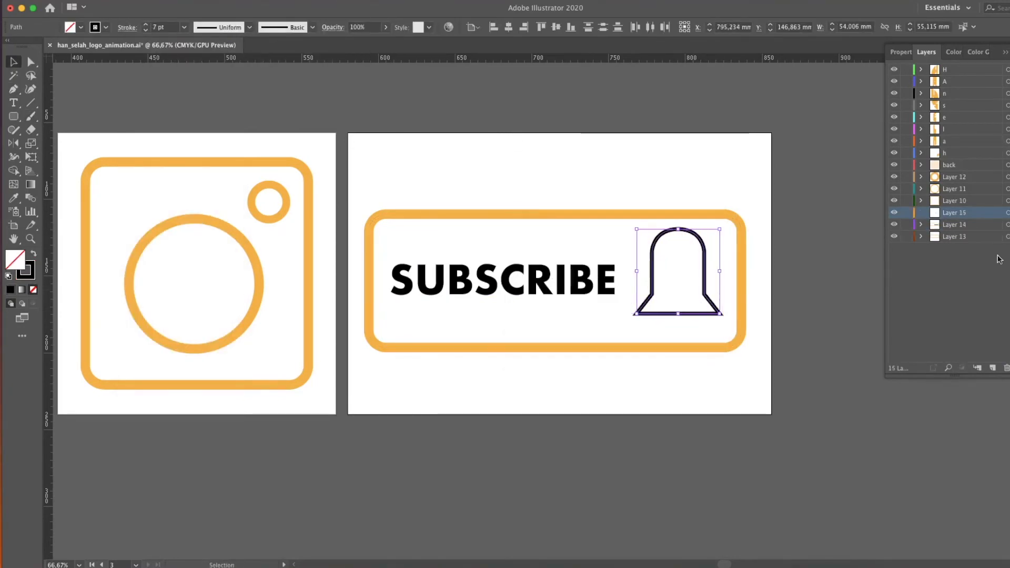
{"action": "key", "text": "l"}
{"action": "left_click_drag", "start_coordinate": [678, 314], "coordinate": [694, 302]}
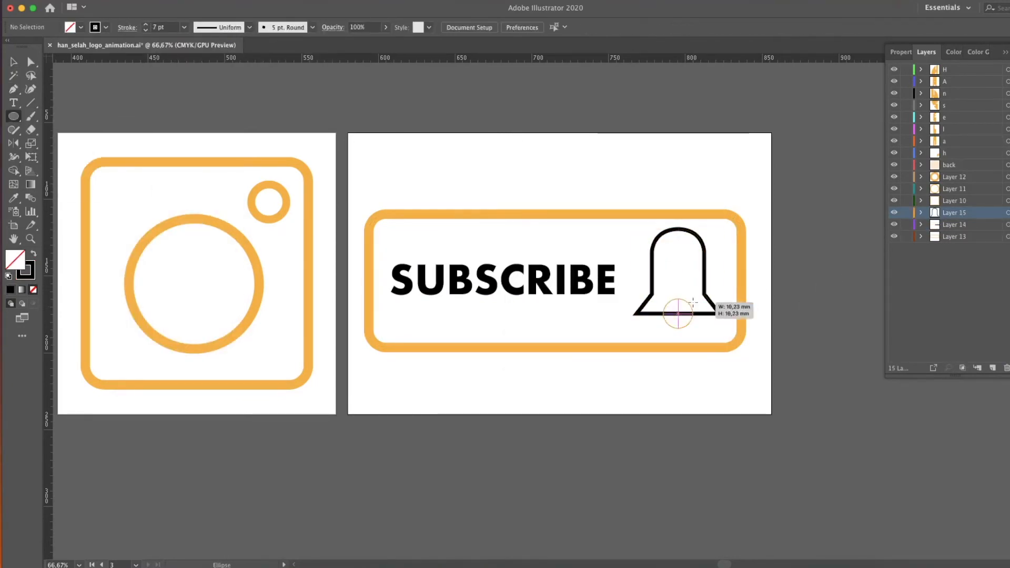
{"action": "left_click", "coordinate": [688, 315]}
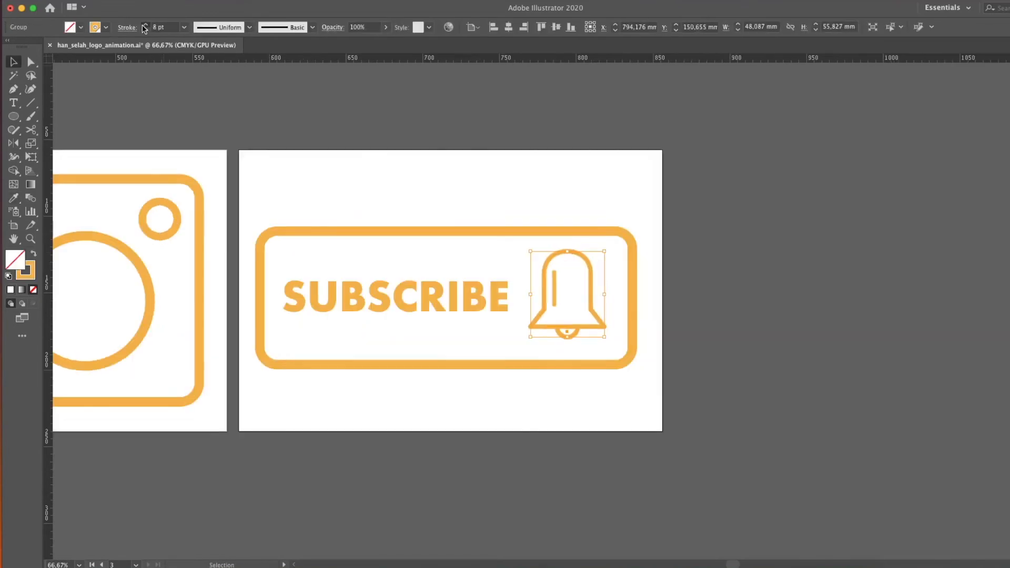
- Expand the bell icon's strokes into filled orange shapes and deselect it
{"action": "left_click", "coordinate": [135, 1]}
{"action": "left_click", "coordinate": [145, 122]}
{"action": "left_click", "coordinate": [647, 291]}
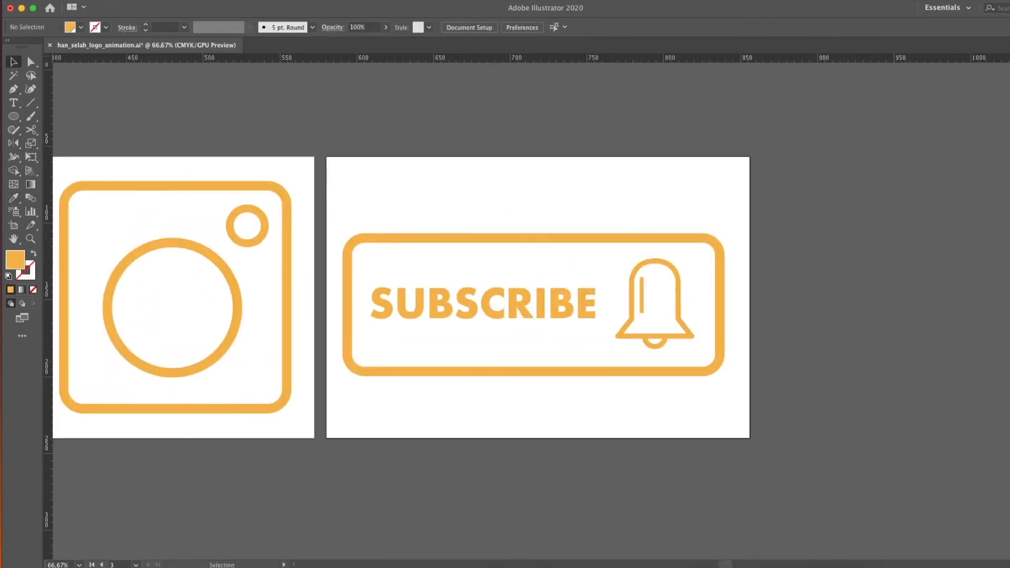